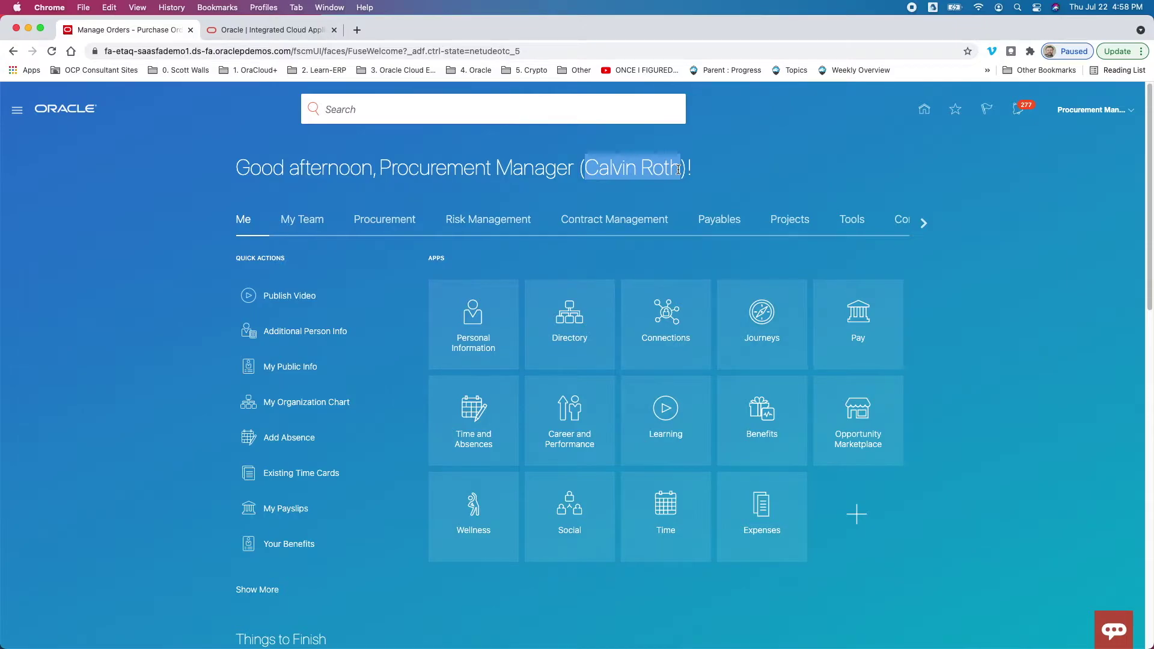
# Open My Receipts from the Procurement apps on the home page
pyautogui.click(1015, 319)
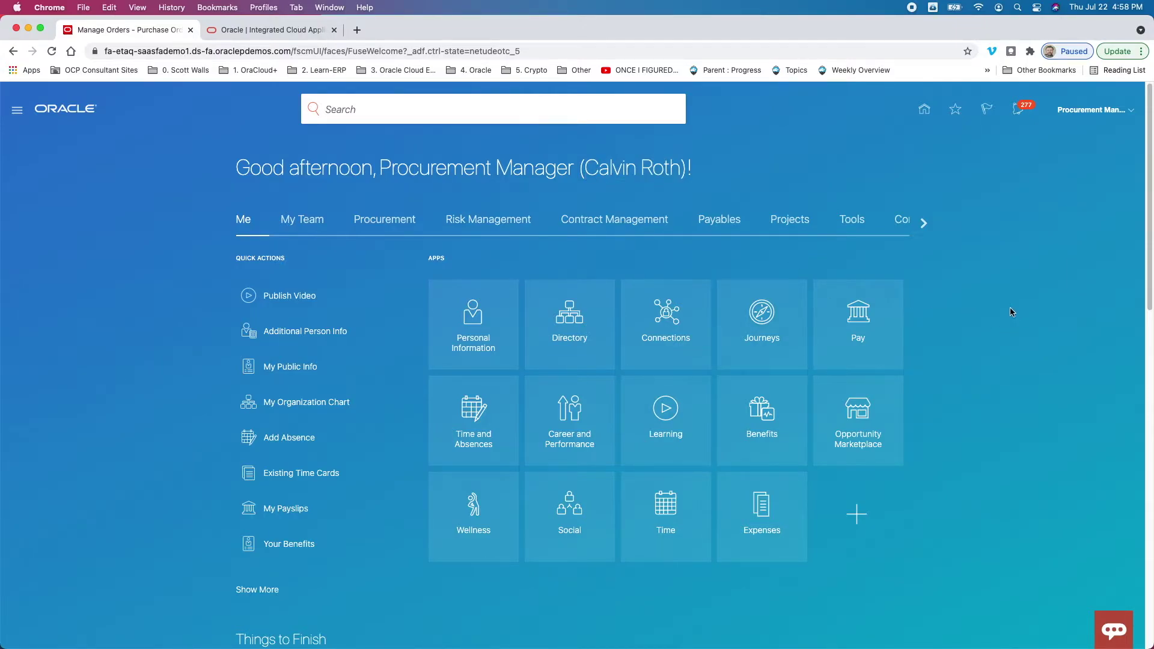
pyautogui.click(381, 225)
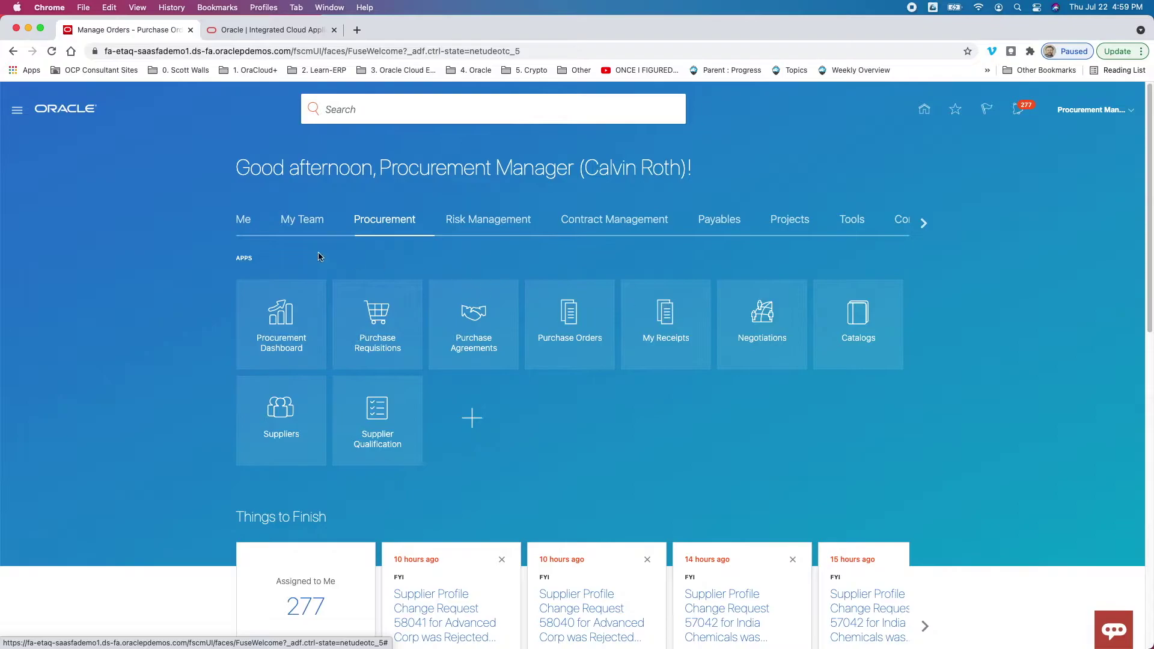
pyautogui.doubleClick(250, 258)
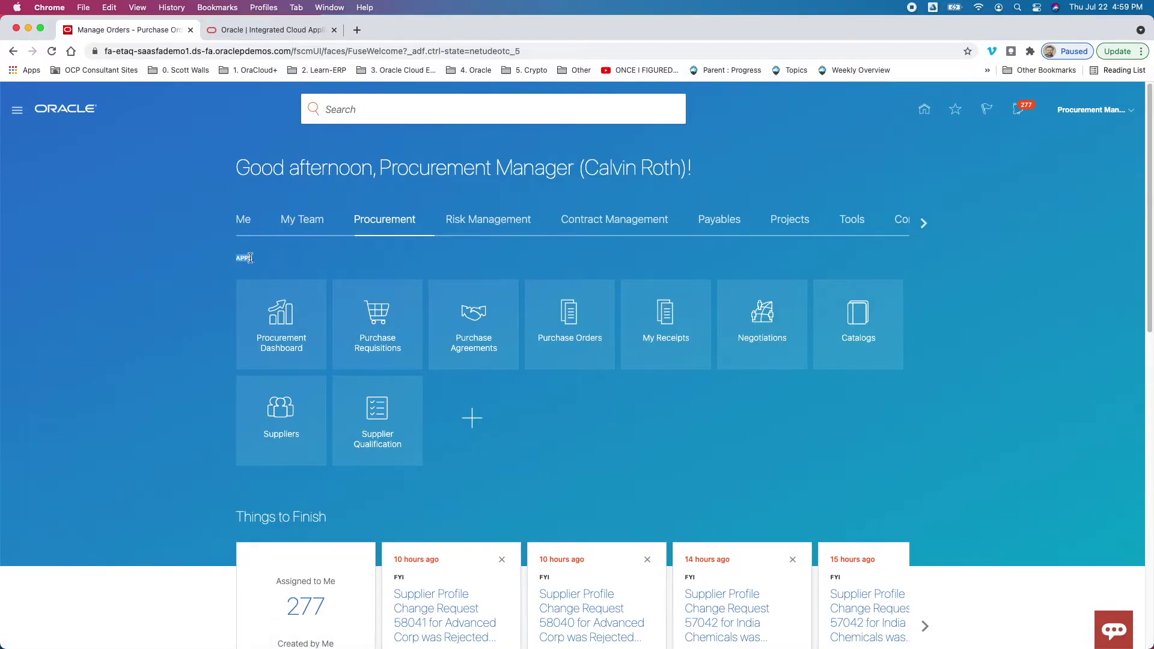
pyautogui.click(637, 309)
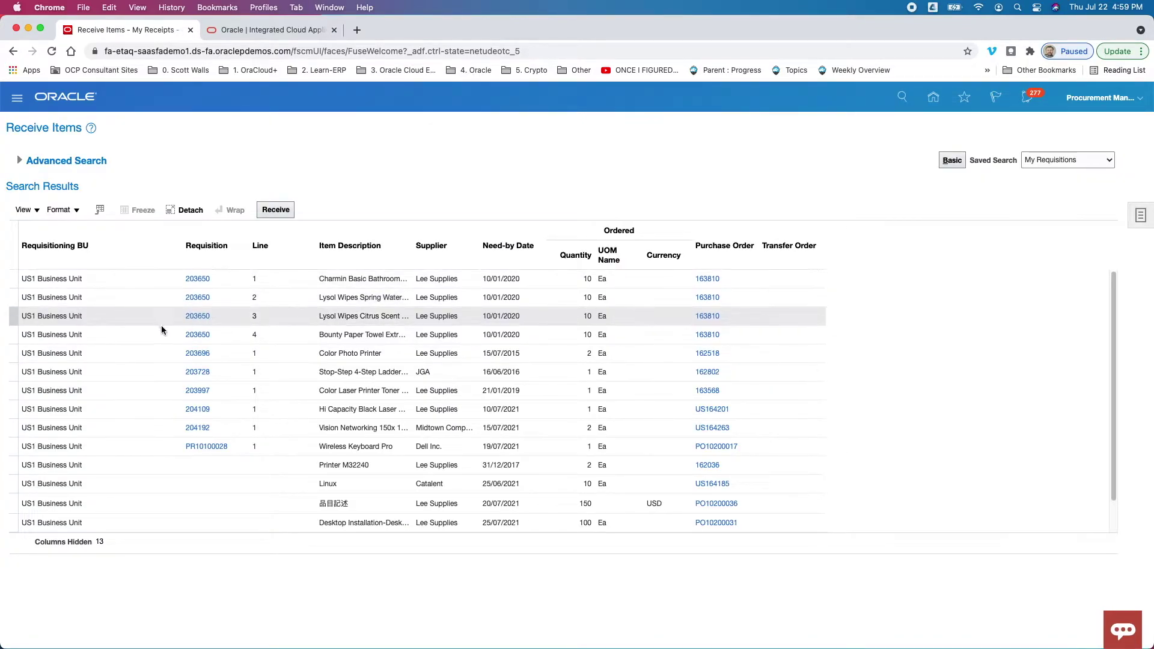
# Expand the advanced search on Receive Items and examine its criteria, including the Items Due options, and the listed lines
pyautogui.click(86, 252)
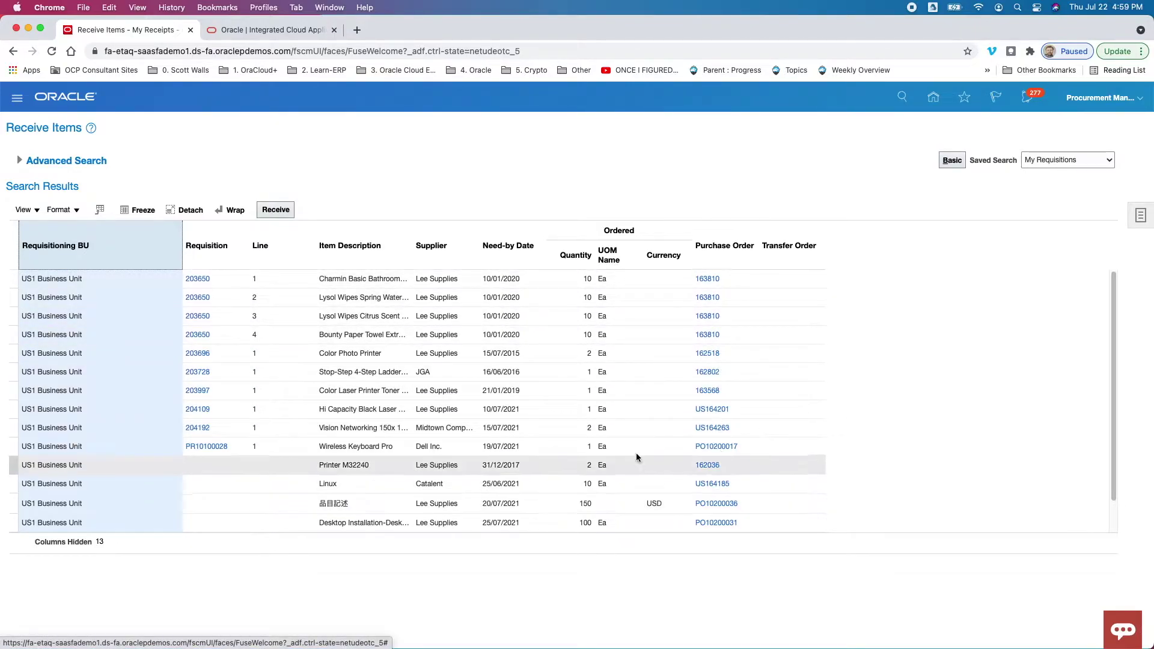
pyautogui.click(19, 161)
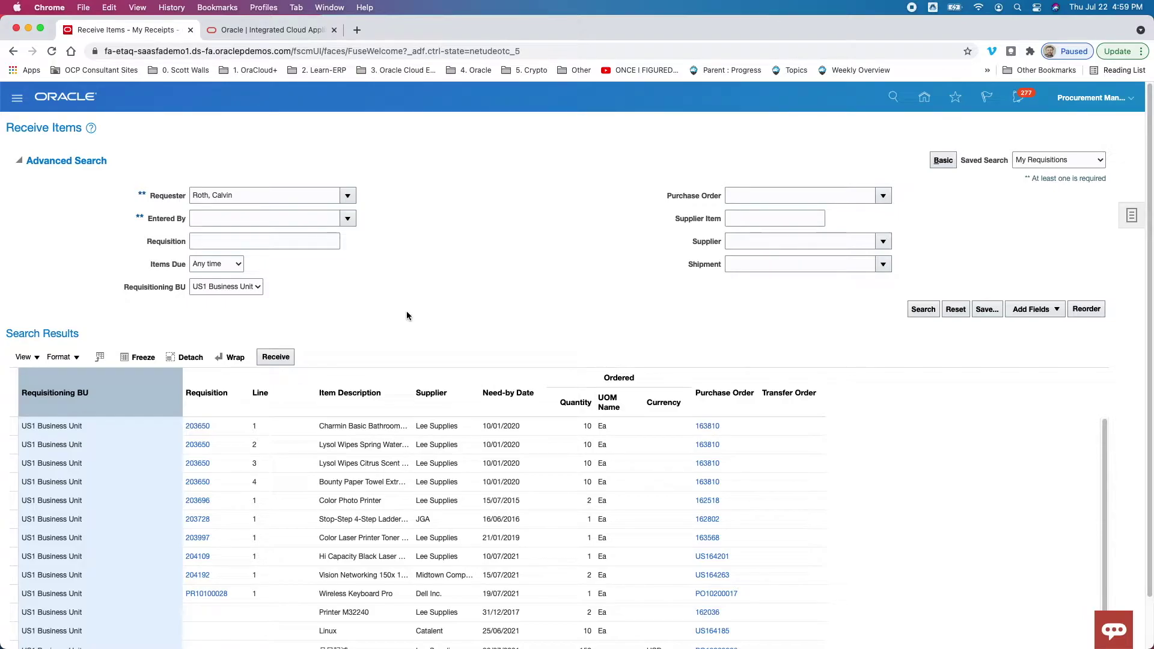
pyautogui.click(218, 266)
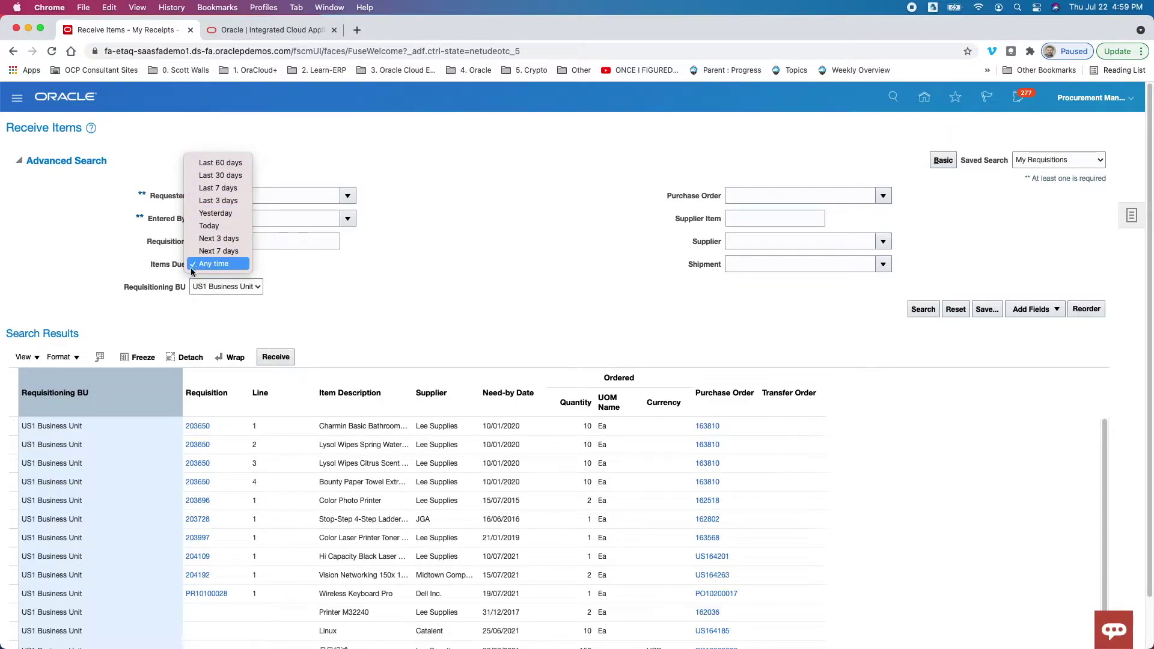
pyautogui.click(159, 272)
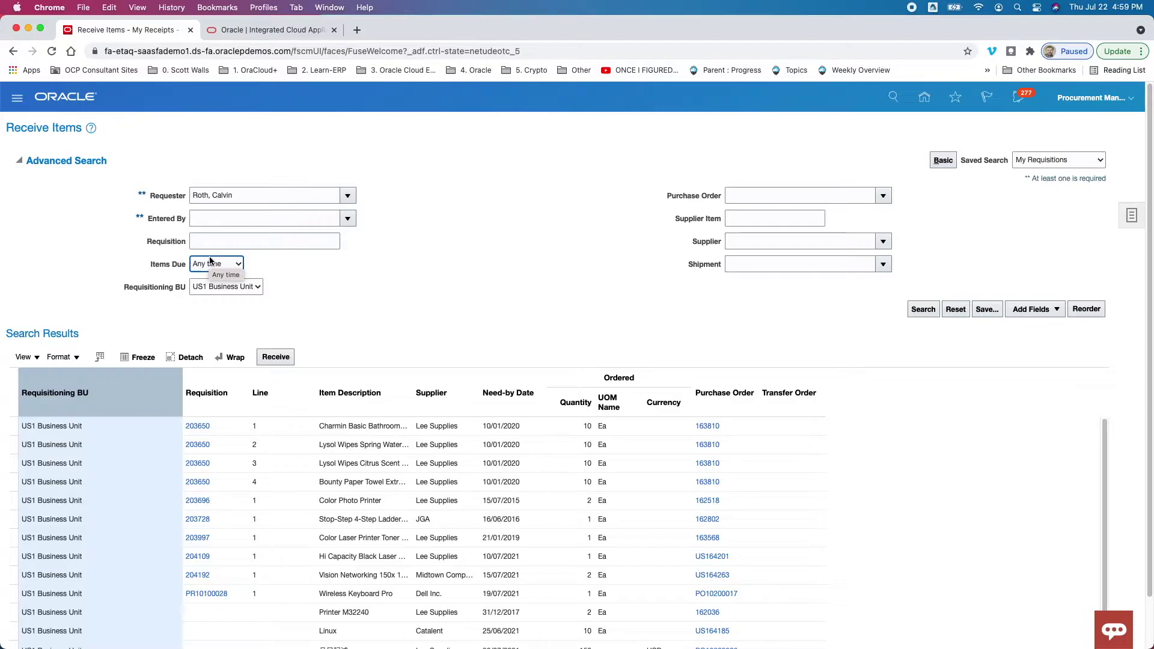
pyautogui.scroll(-2, 612, 316)
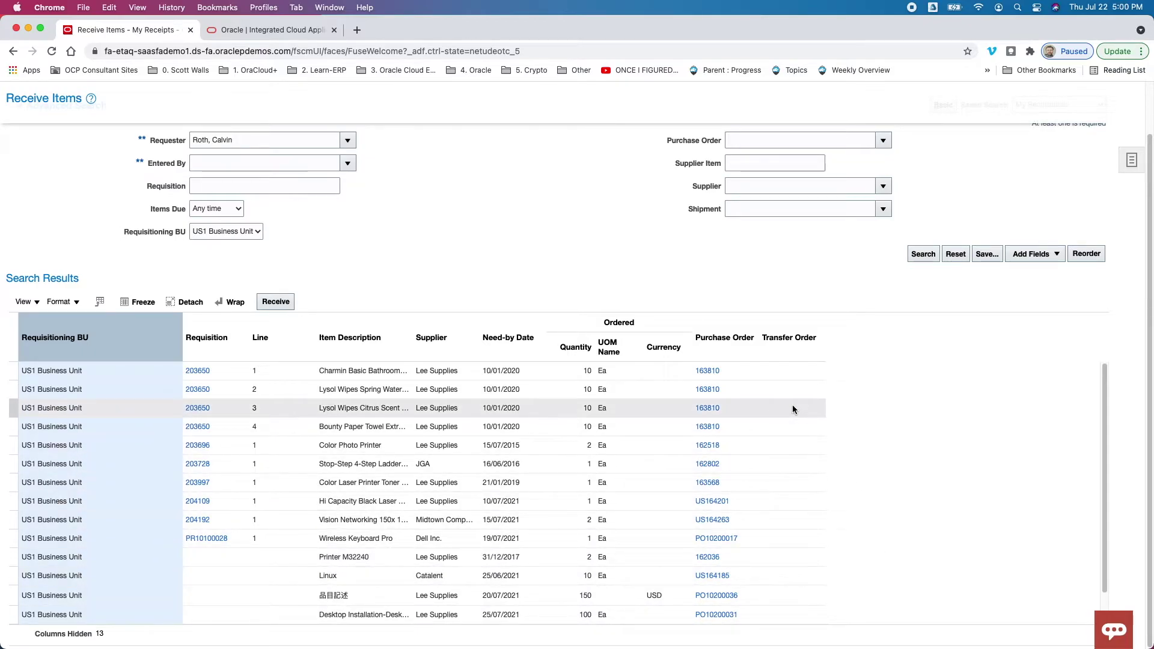
# Open a new receipt for the first Charmin Basic Bathroom line and cancel it without submitting
pyautogui.click(762, 371)
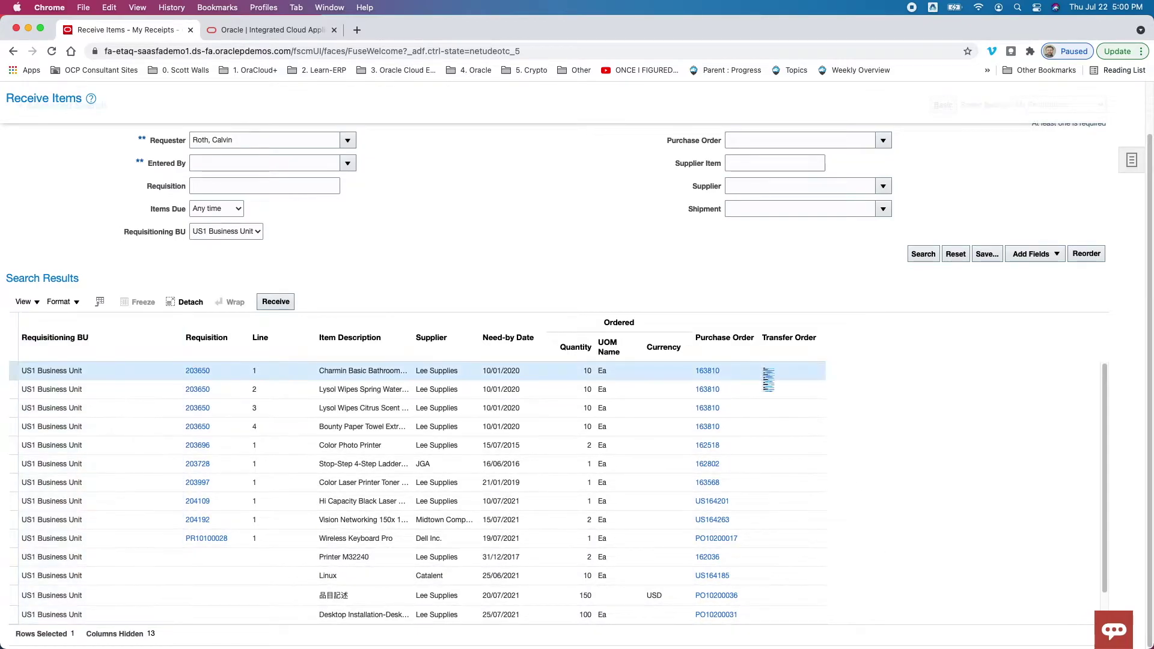
pyautogui.click(269, 302)
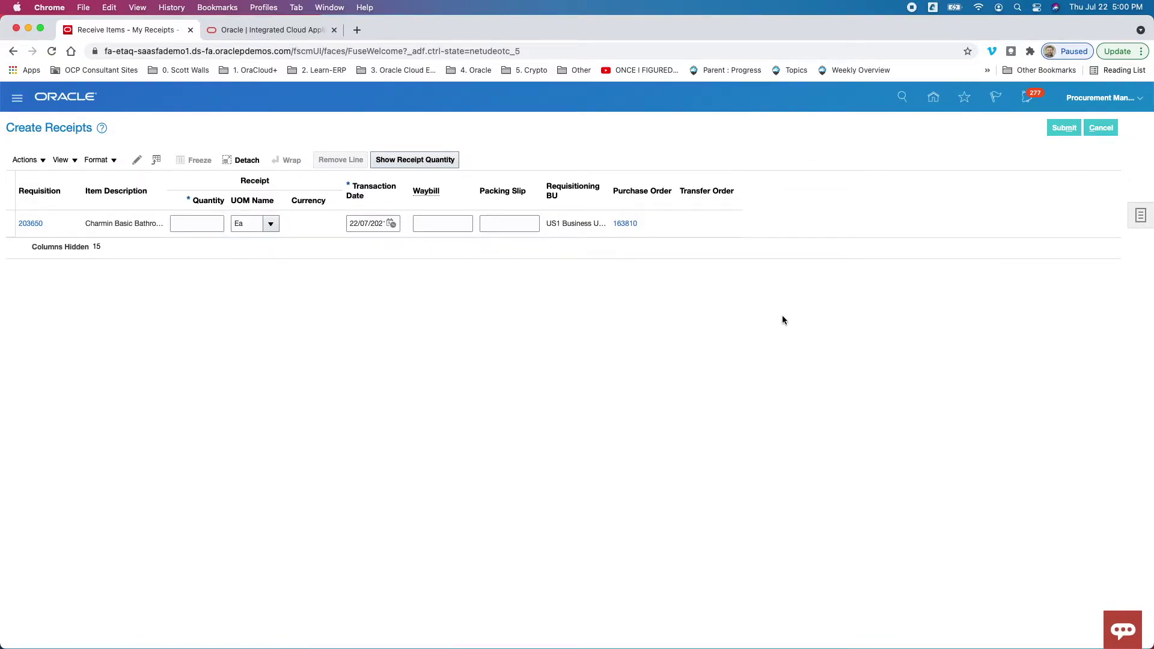
pyautogui.click(1100, 128)
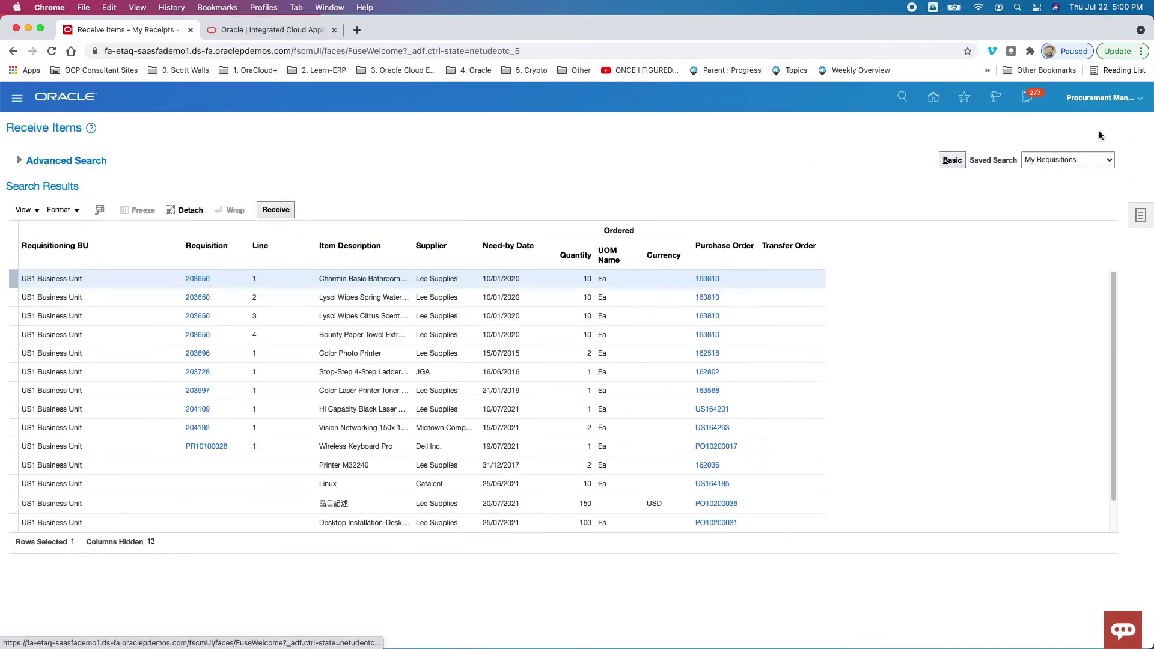
# Go to Manage Receipts and try to search for items received at Any time
pyautogui.click(1142, 220)
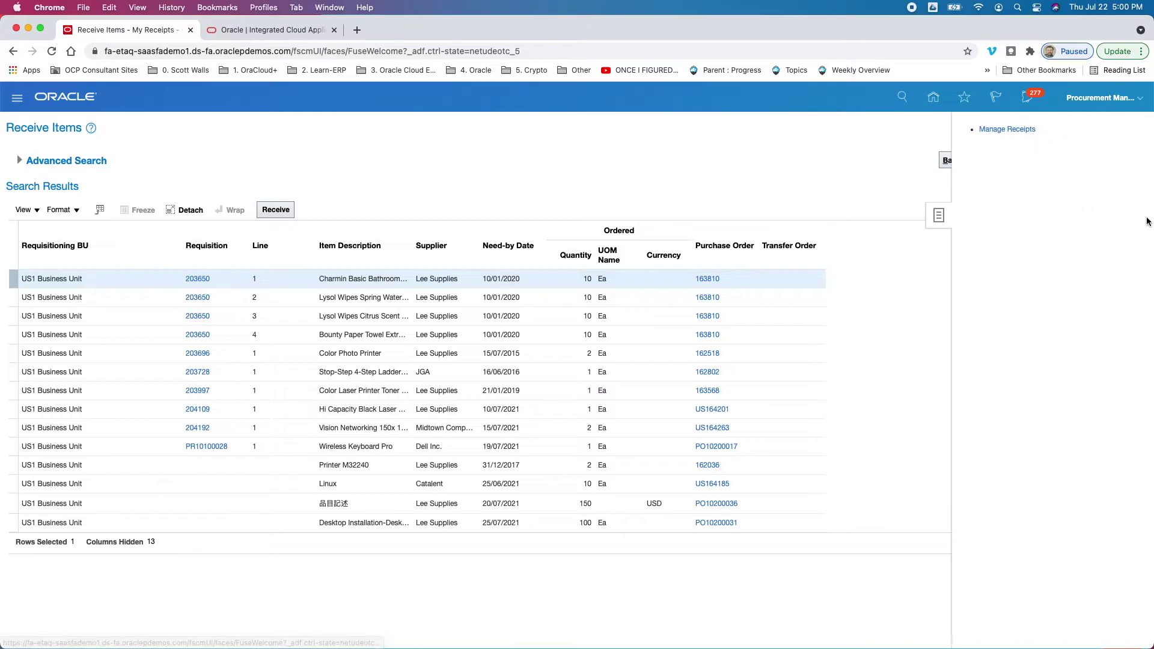
pyautogui.click(1016, 130)
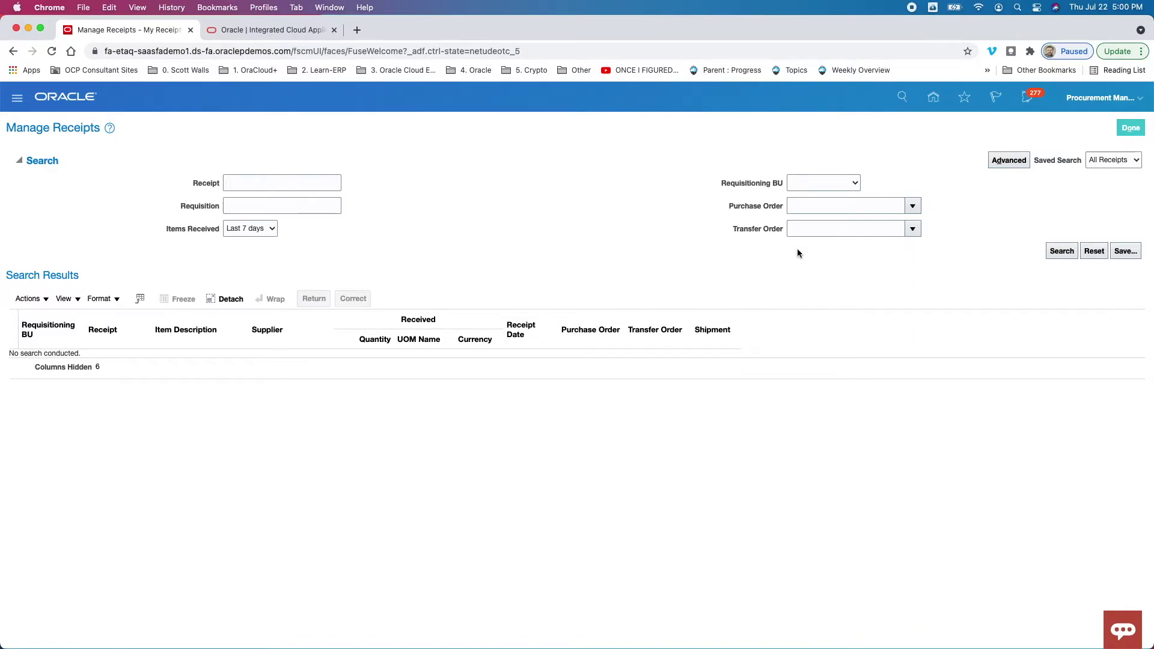
pyautogui.click(227, 234)
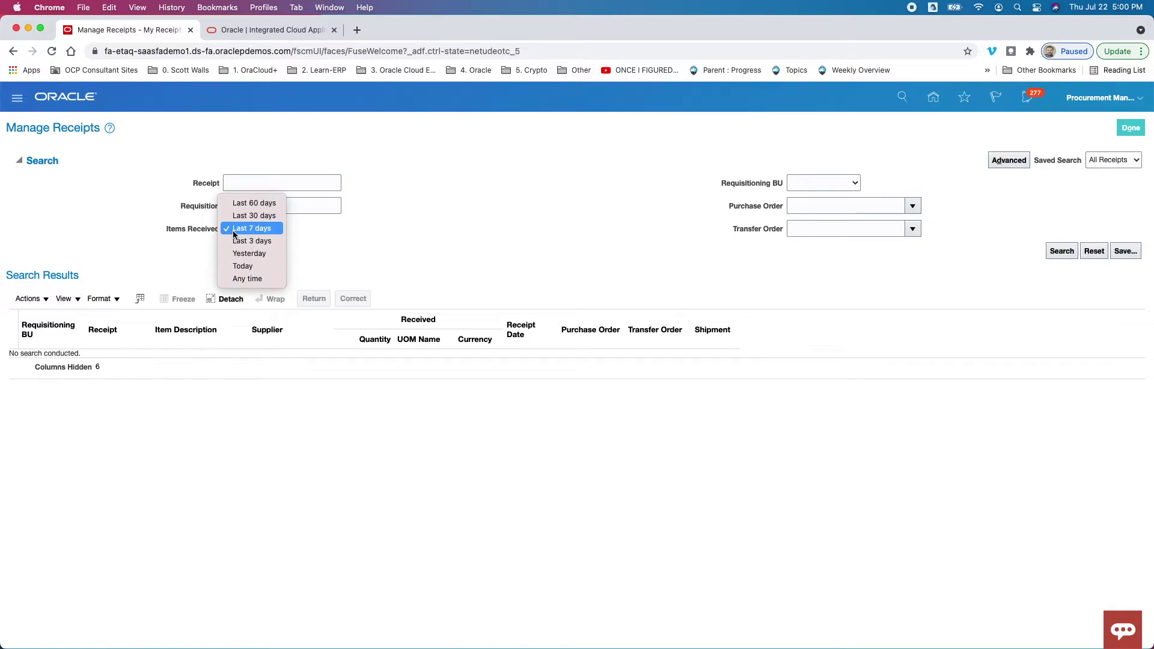
pyautogui.click(387, 269)
pyautogui.click(527, 259)
pyautogui.click(1062, 252)
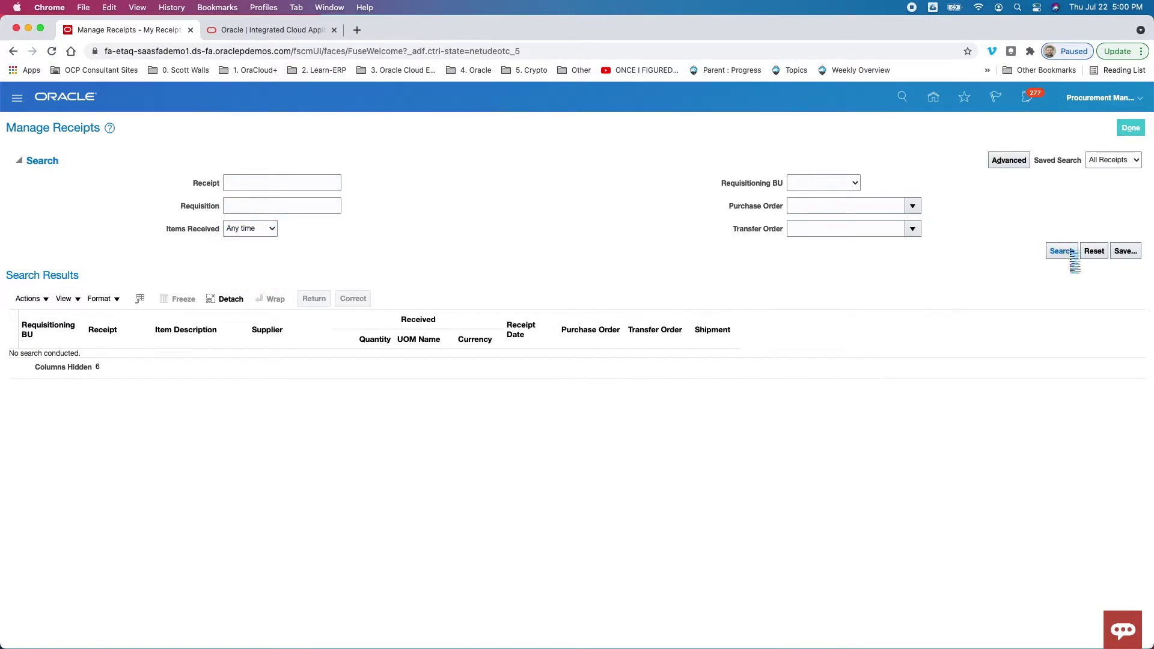
# Set the Requisitioning BU to US1 Business Unit and run the receipt search
pyautogui.click(670, 246)
pyautogui.click(839, 183)
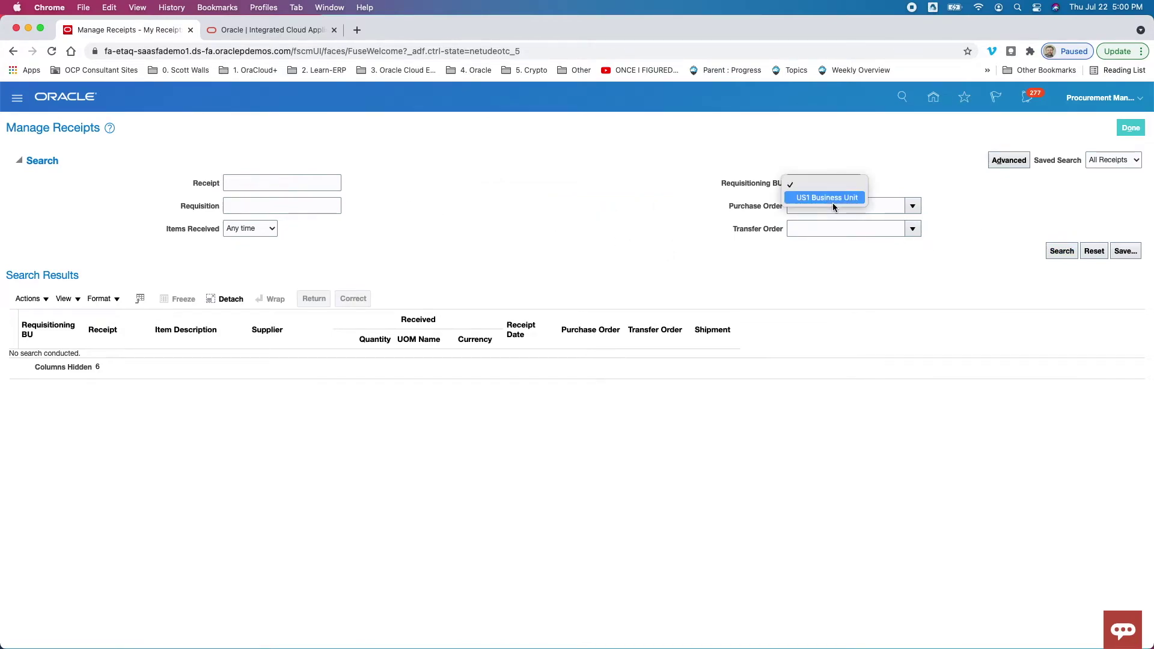
pyautogui.click(833, 199)
pyautogui.click(1061, 251)
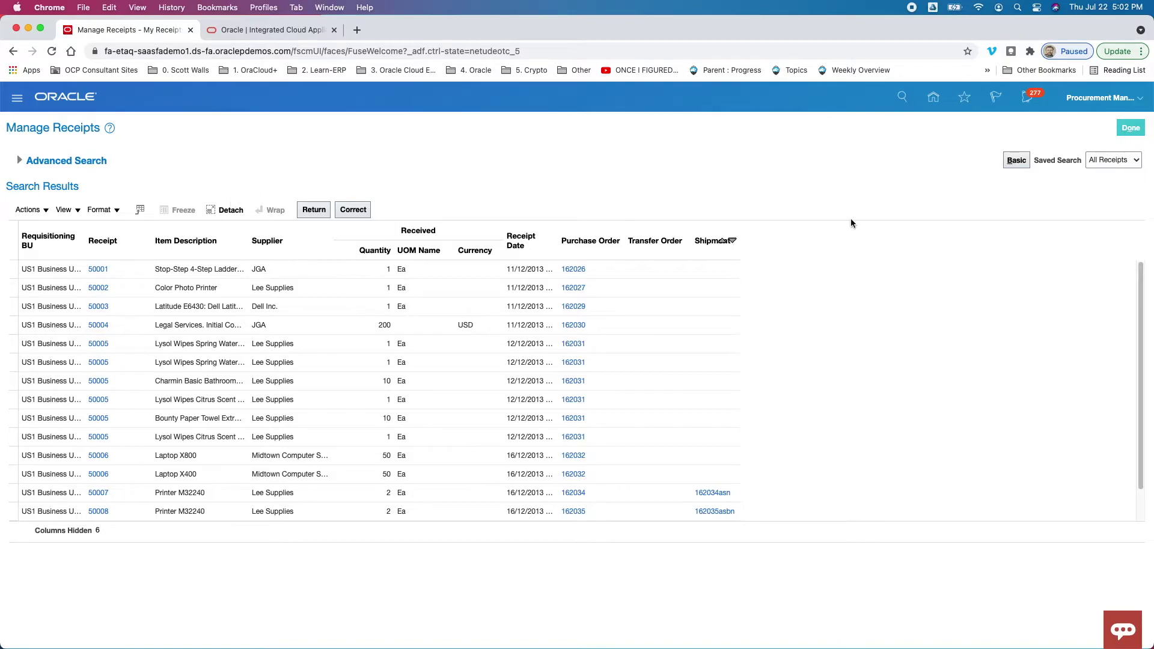
# Expand the receipt search criteria in advanced mode and check which fields can be added
pyautogui.click(1016, 167)
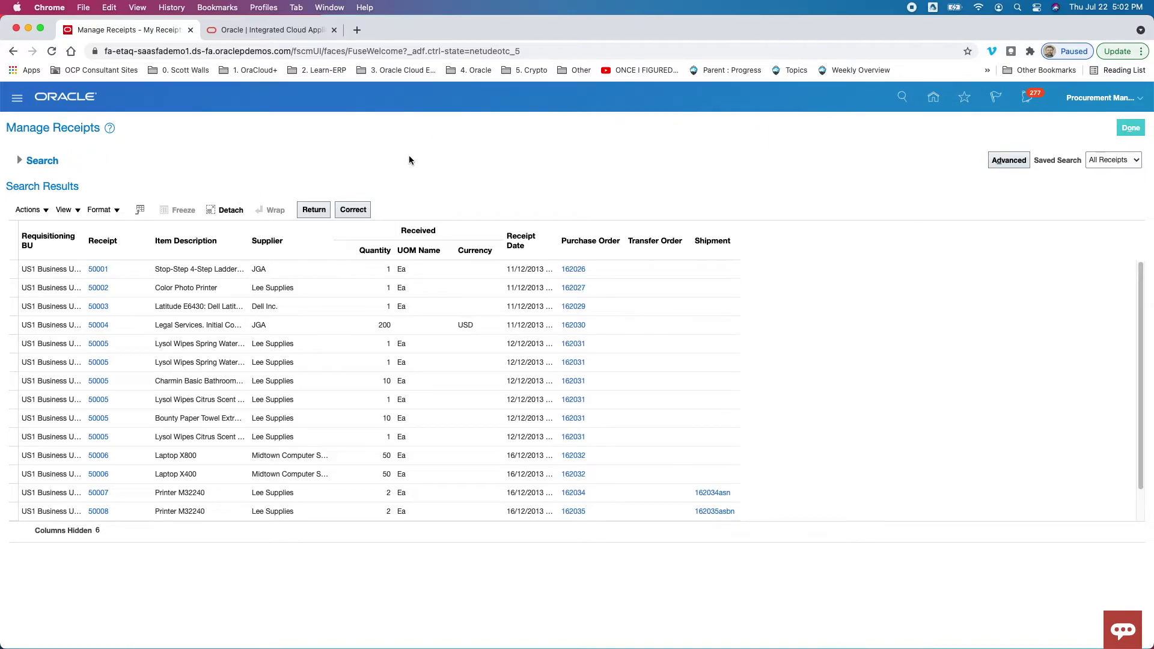
pyautogui.click(19, 160)
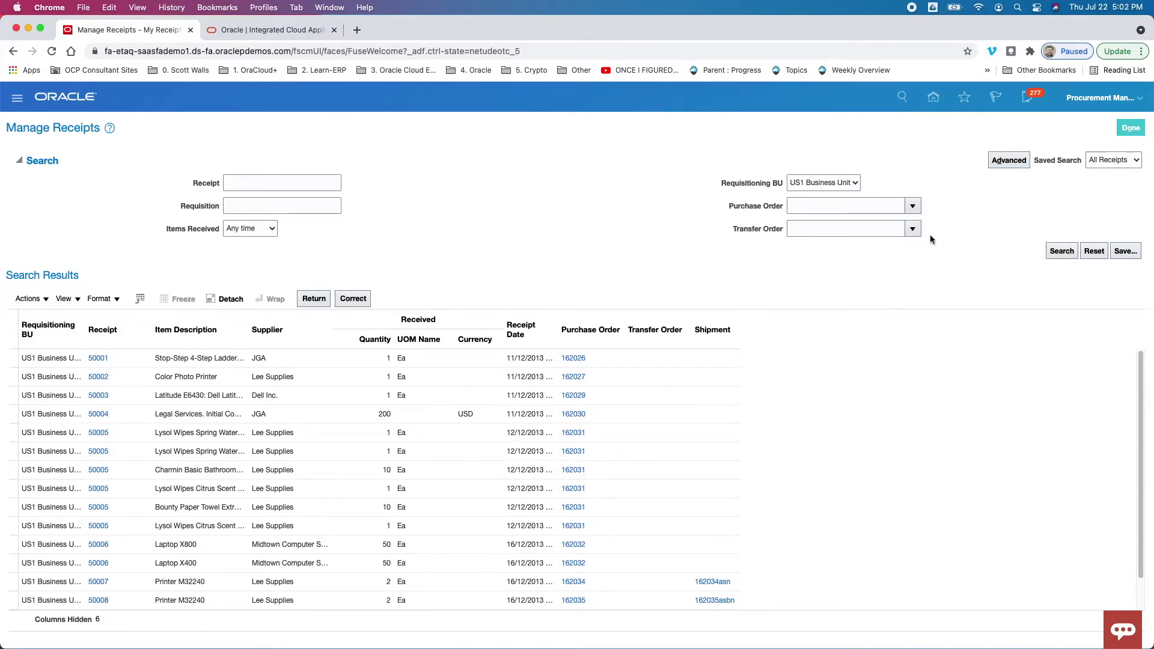
pyautogui.click(1010, 160)
pyautogui.click(1061, 275)
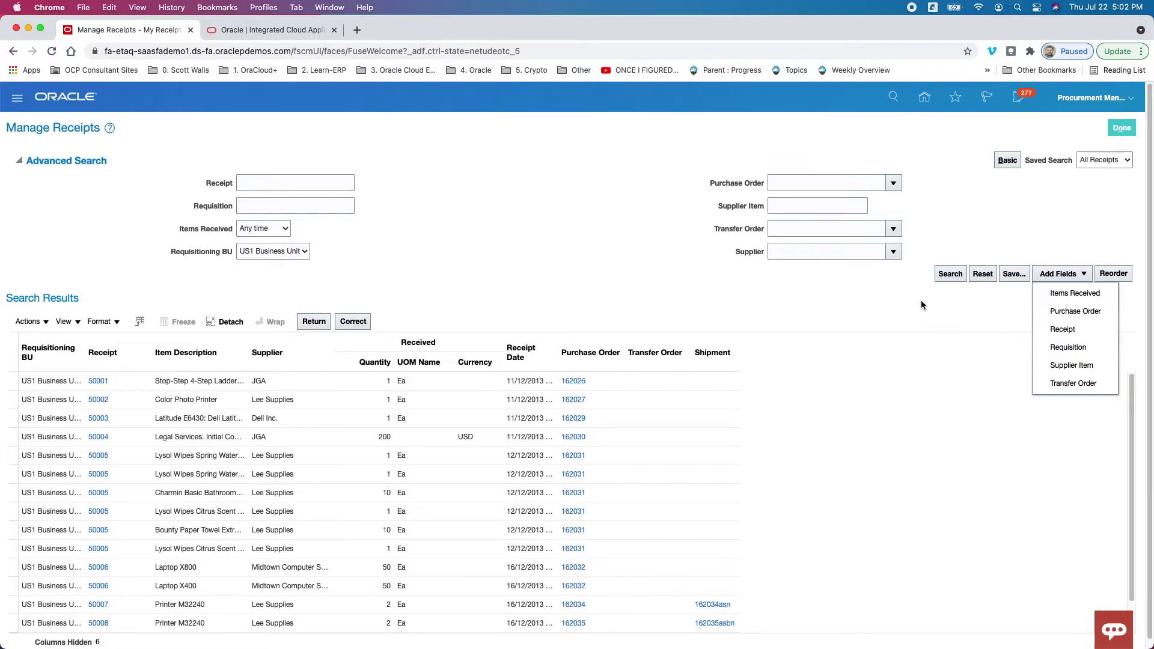
pyautogui.click(835, 322)
# Set the Supplier search criterion to Lee Supplies
pyautogui.click(841, 253)
pyautogui.write('lee')
pyautogui.press('Tab')
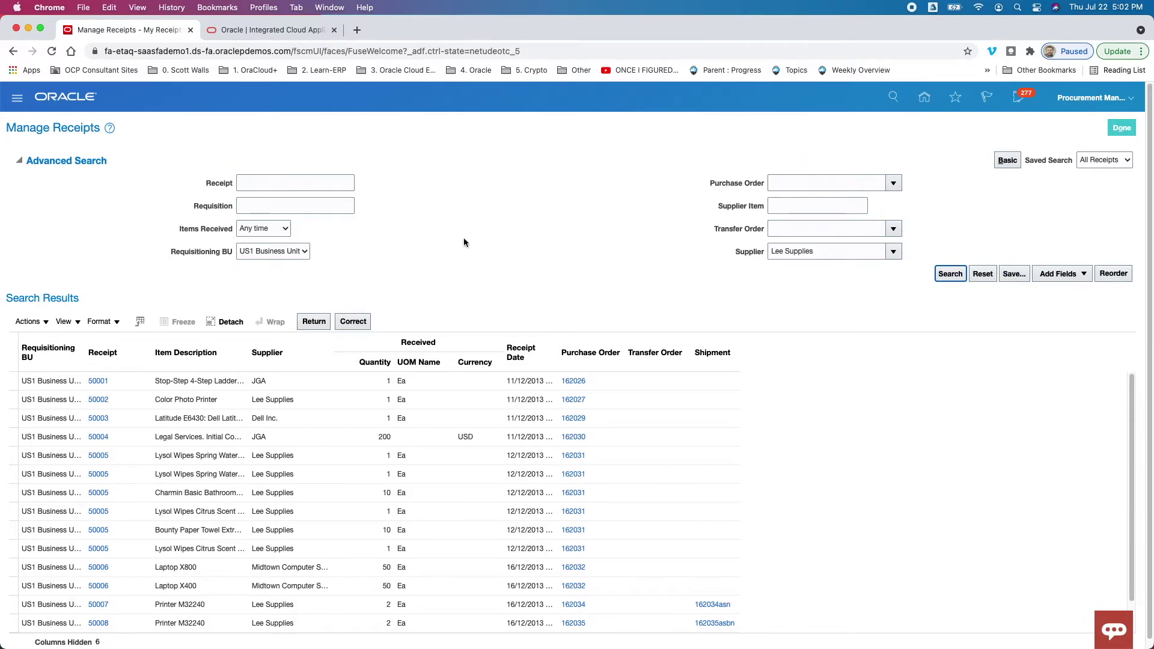
# Show the available saved searches for Manage Receipts
pyautogui.click(1074, 200)
pyautogui.click(1097, 159)
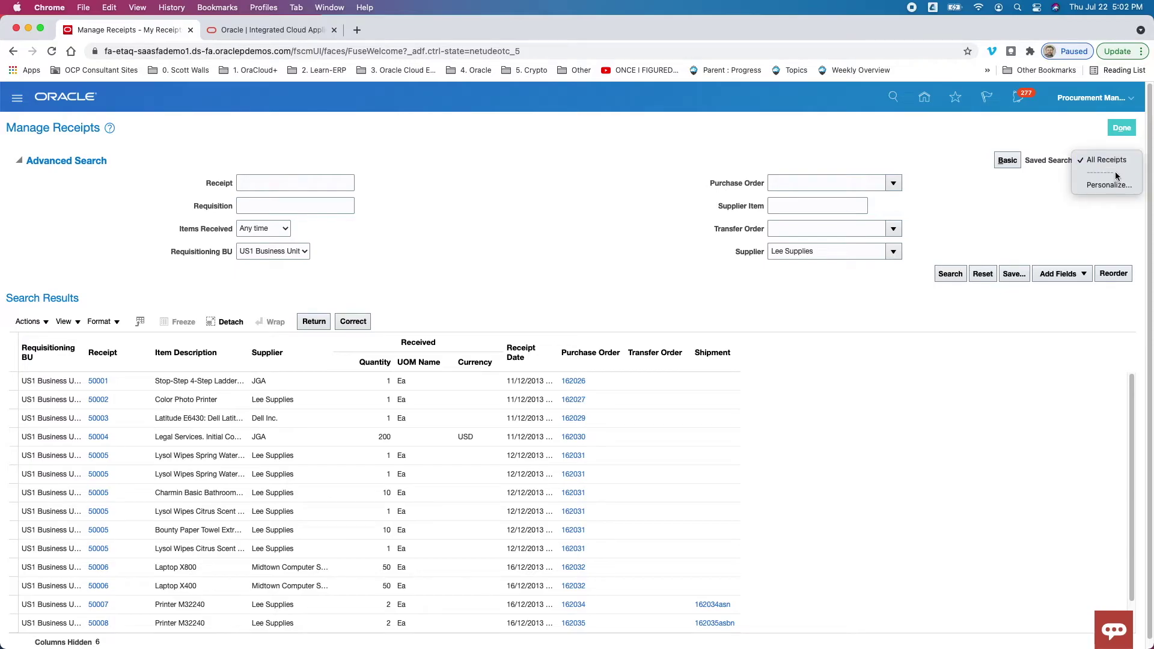